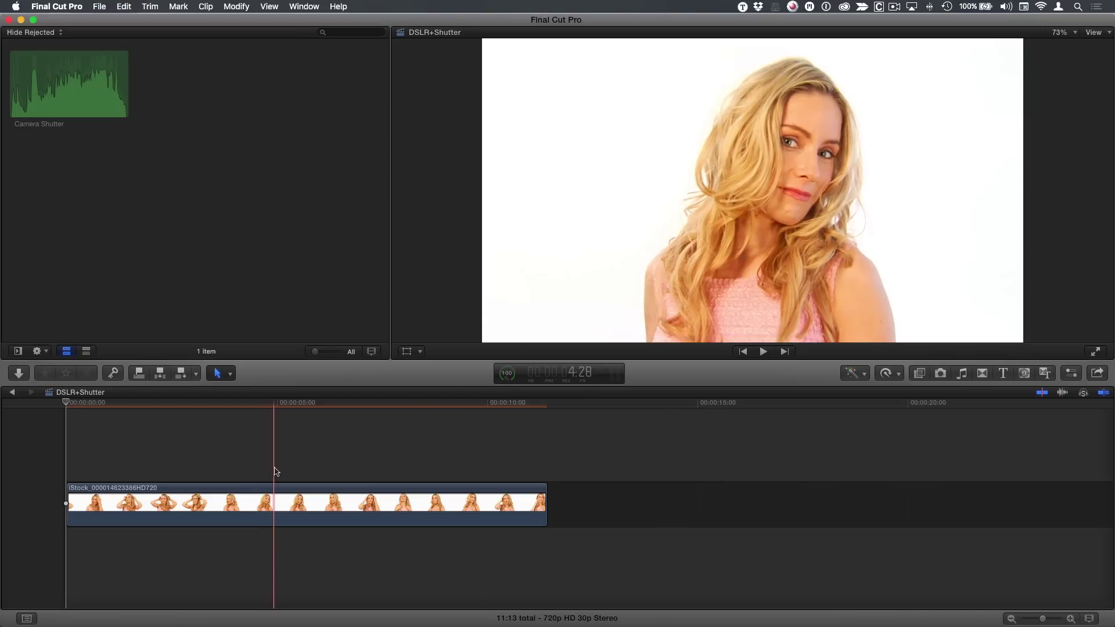
# - Add a freeze frame at the skimmed frame so the project runs 15:12, then return to 2:14
pyautogui.press('super+v')
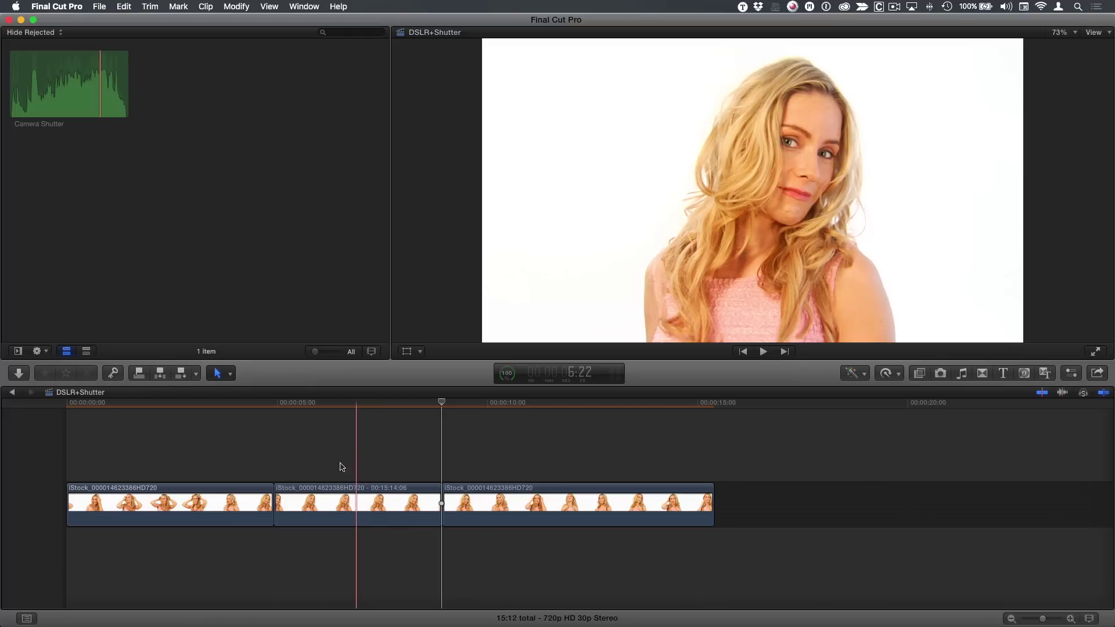
pyautogui.click(170, 464)
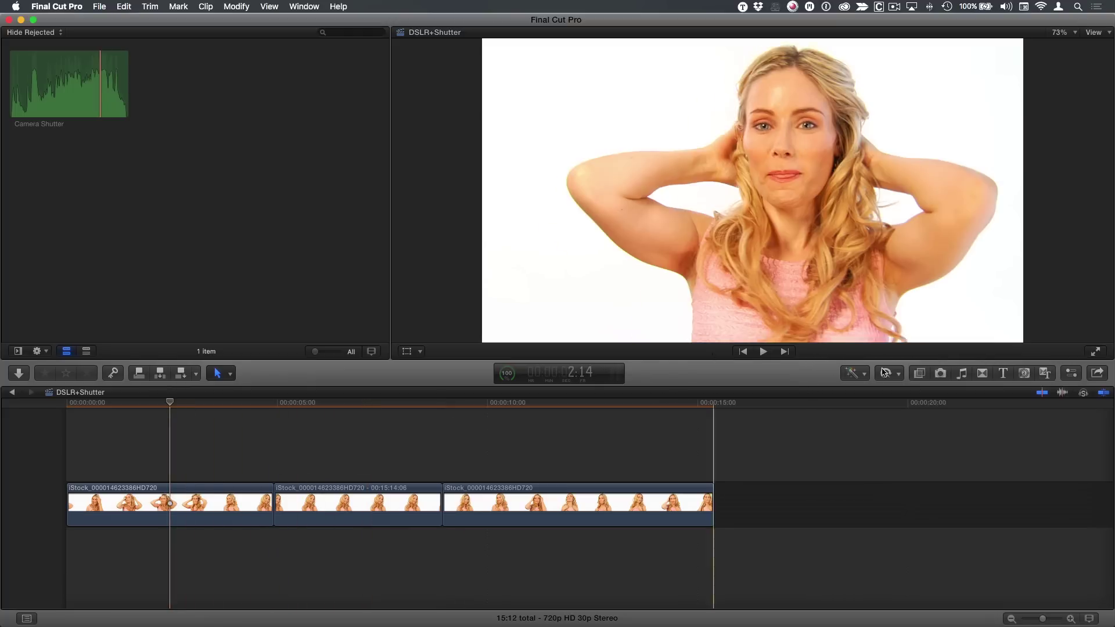
# - Connect the custom Ripple DSLR title over the first clip section and play it from the start
pyautogui.click(1002, 374)
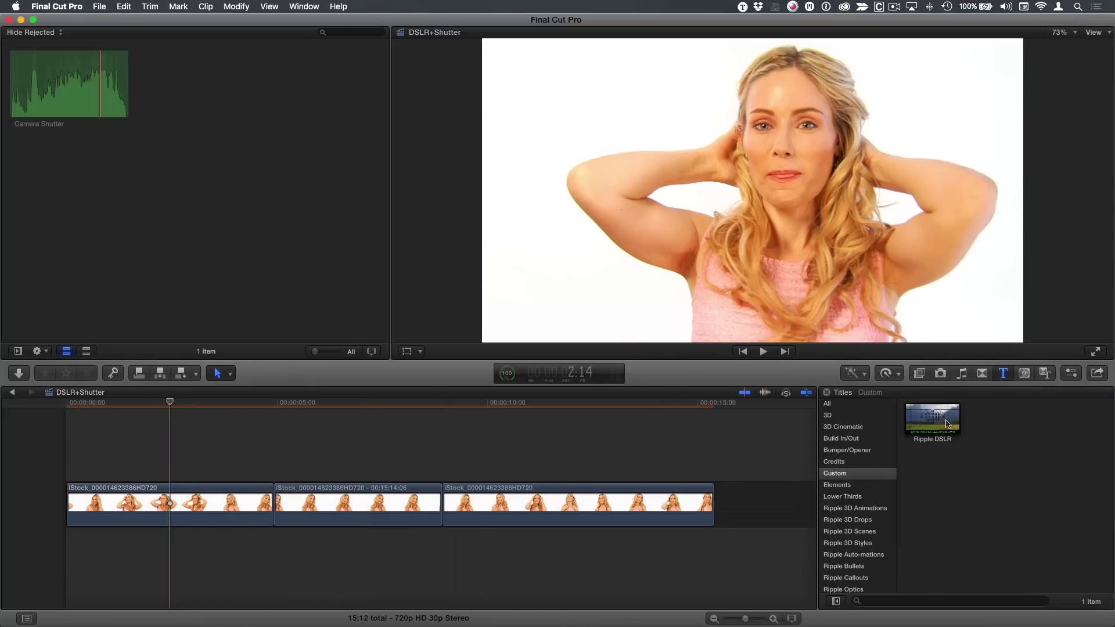
pyautogui.moveTo(946, 424); pyautogui.dragTo(65, 468)
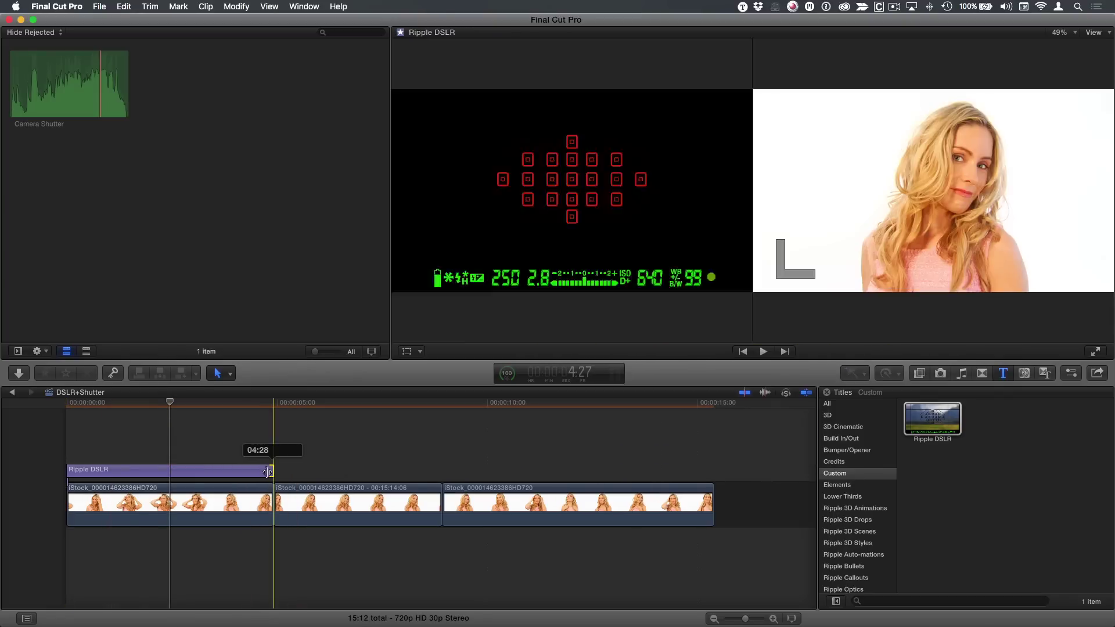
pyautogui.click(203, 403)
pyautogui.click(65, 403)
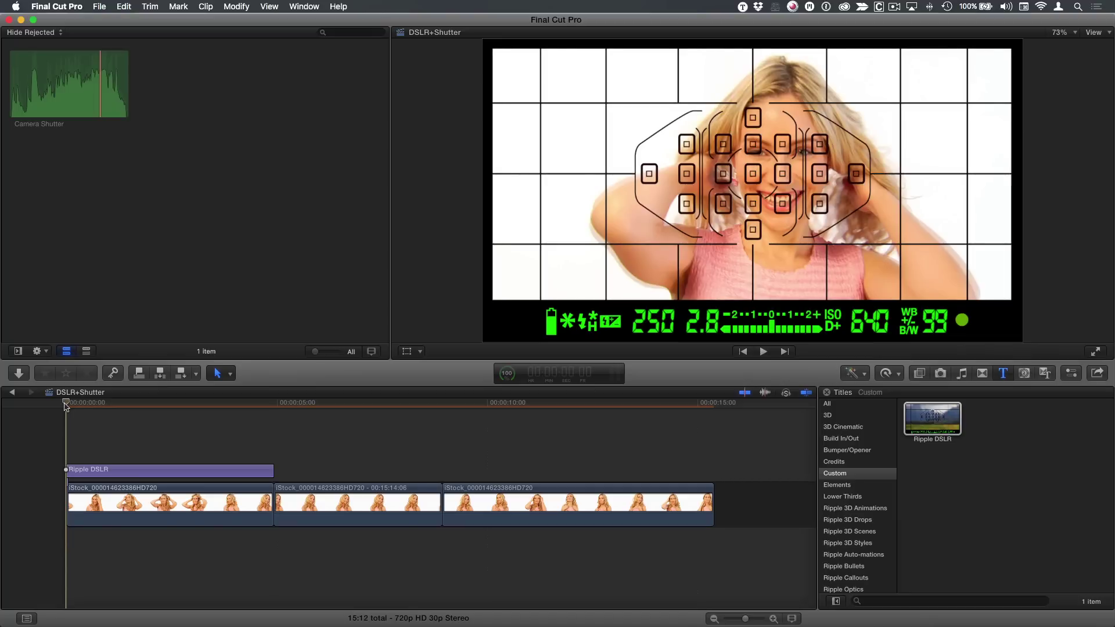
pyautogui.press('space')
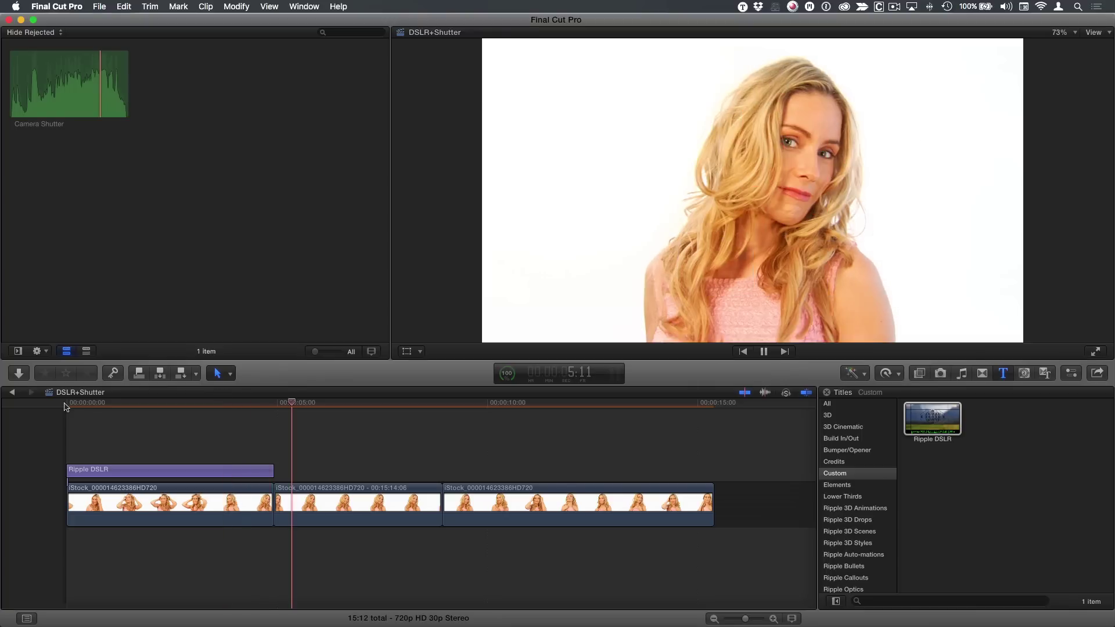
pyautogui.moveTo(223, 405); pyautogui.dragTo(128, 405)
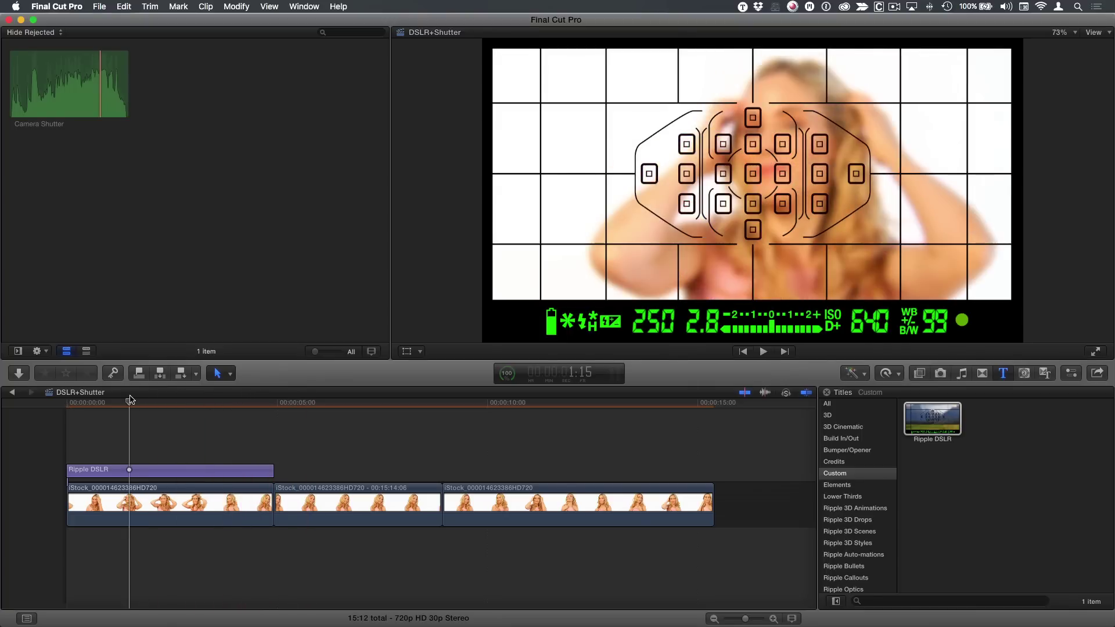
# - Turn off the title's Show Grid, Left, Right, Top/Bottom and Center Zone, and Center Ring options
pyautogui.click(1072, 375)
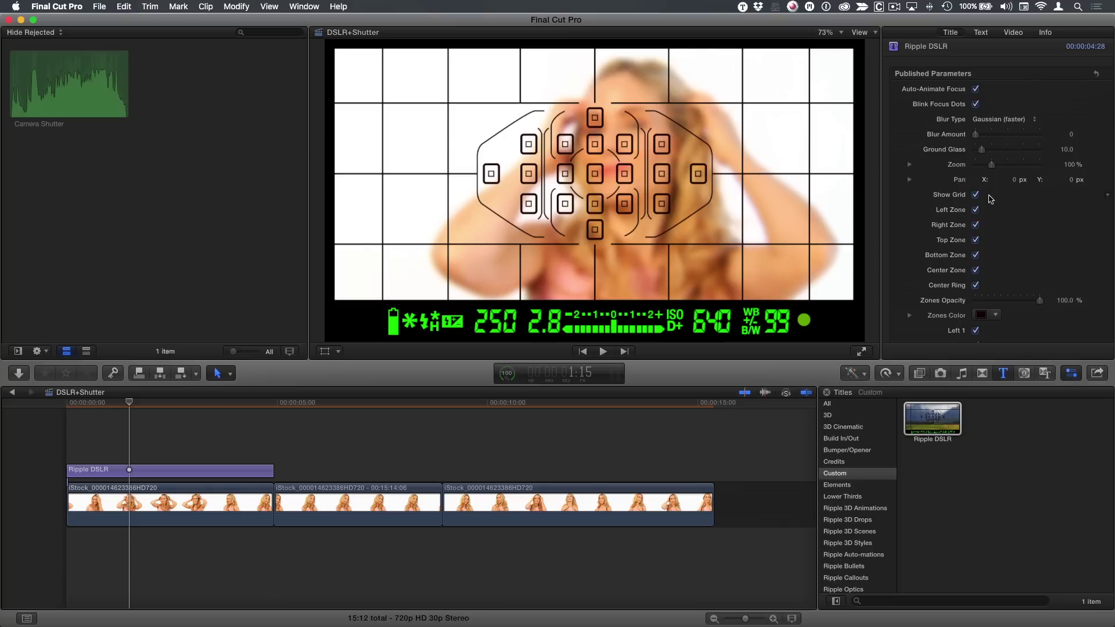
pyautogui.click(976, 195)
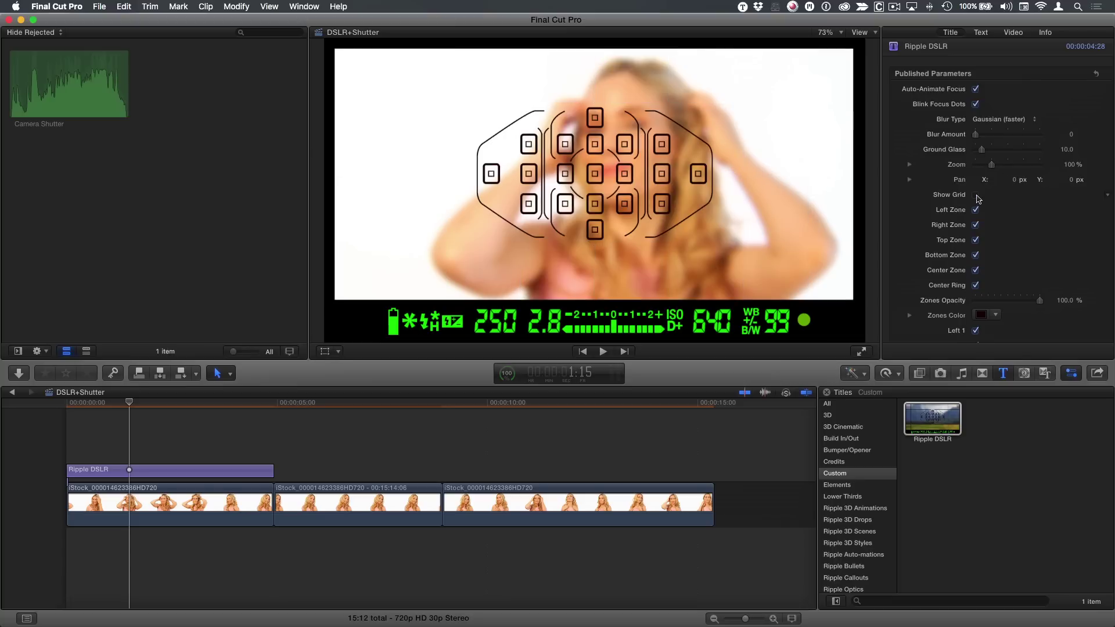
pyautogui.click(976, 210)
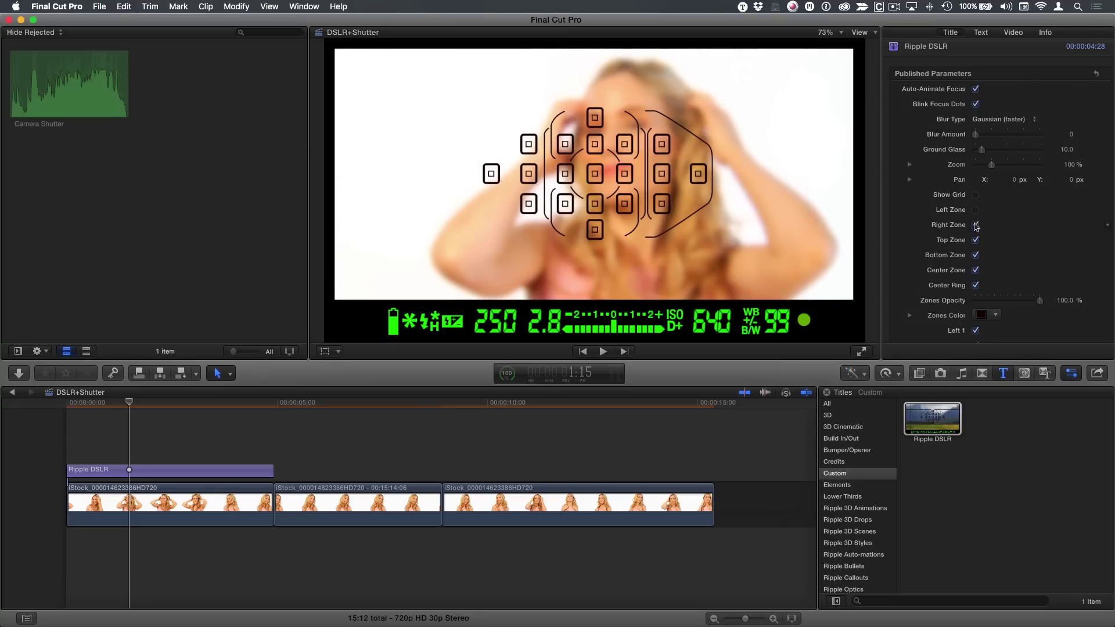
pyautogui.click(976, 240)
pyautogui.click(975, 255)
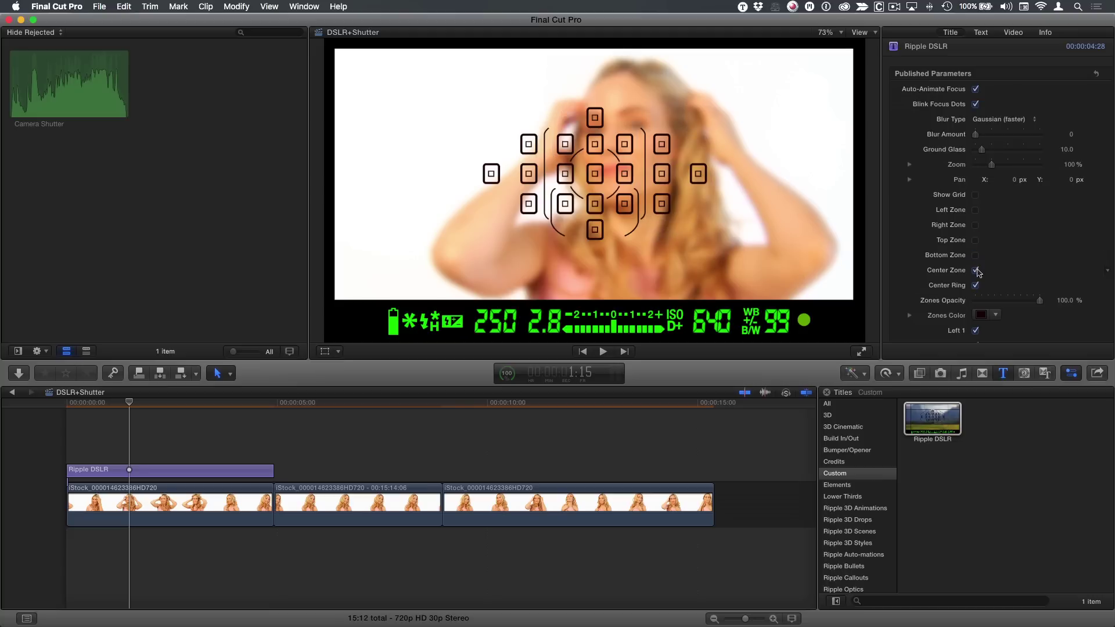
pyautogui.click(975, 271)
pyautogui.click(975, 286)
# - Try toggling the Left 1 and Left 2 focus dots and their opacity, keeping them at 100%
pyautogui.scroll(-5, 1042, 233)
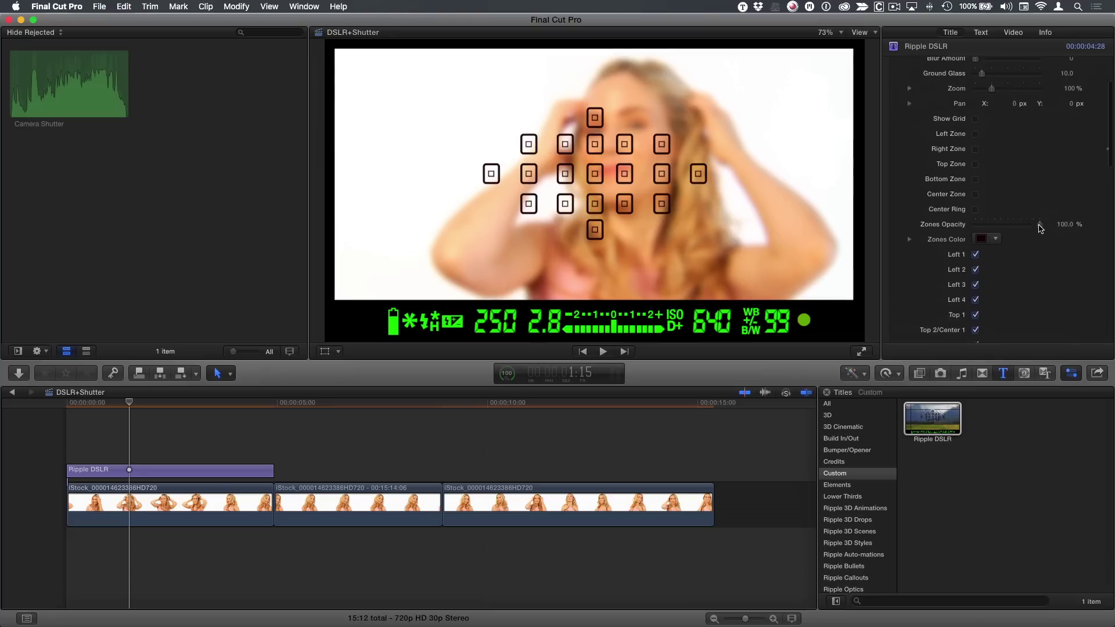
pyautogui.scroll(-3, 994, 229)
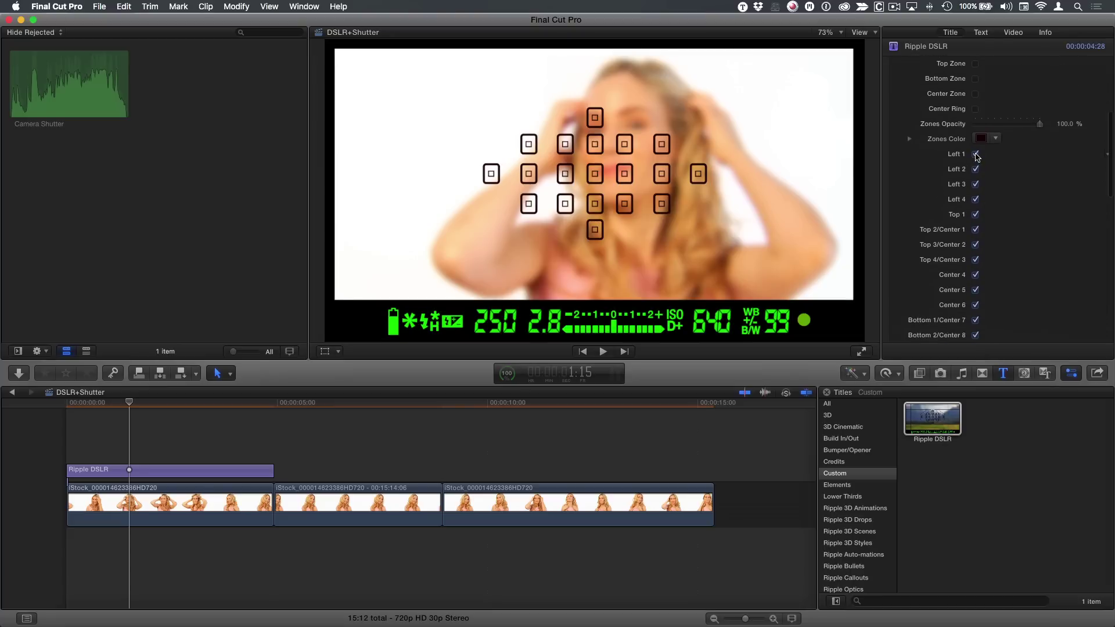
pyautogui.click(976, 153)
pyautogui.click(976, 169)
pyautogui.click(976, 169)
pyautogui.scroll(-8, 1022, 226)
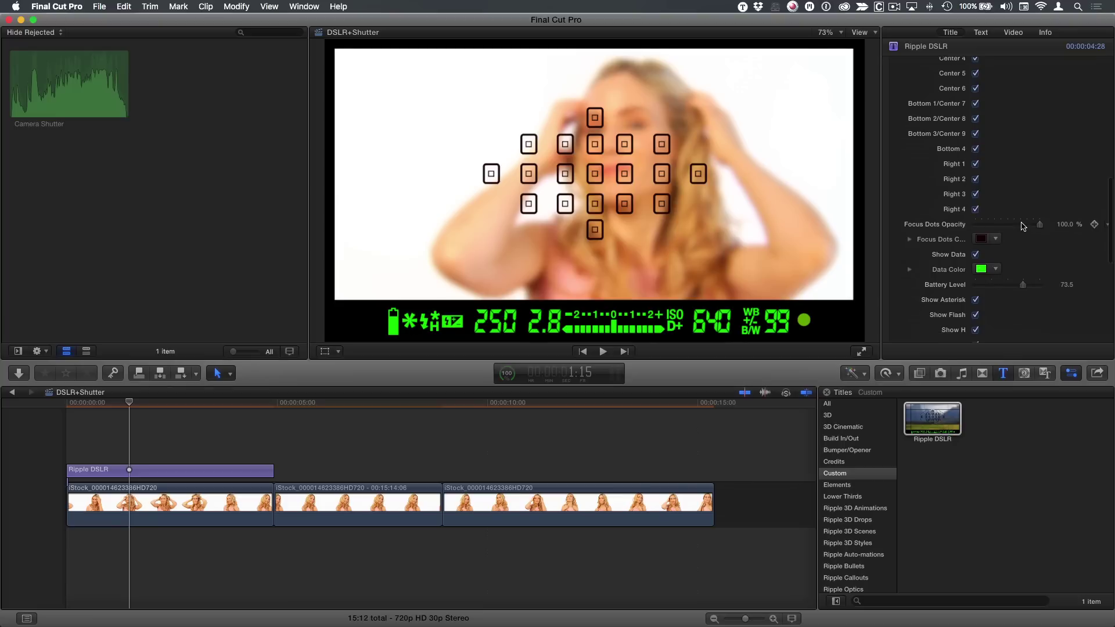
pyautogui.moveTo(1038, 225)
pyautogui.mouseDown()
pyautogui.moveTo(1018, 225)
pyautogui.moveTo(1045, 228)
pyautogui.mouseUp()
pyautogui.scroll(-3, 941, 244)
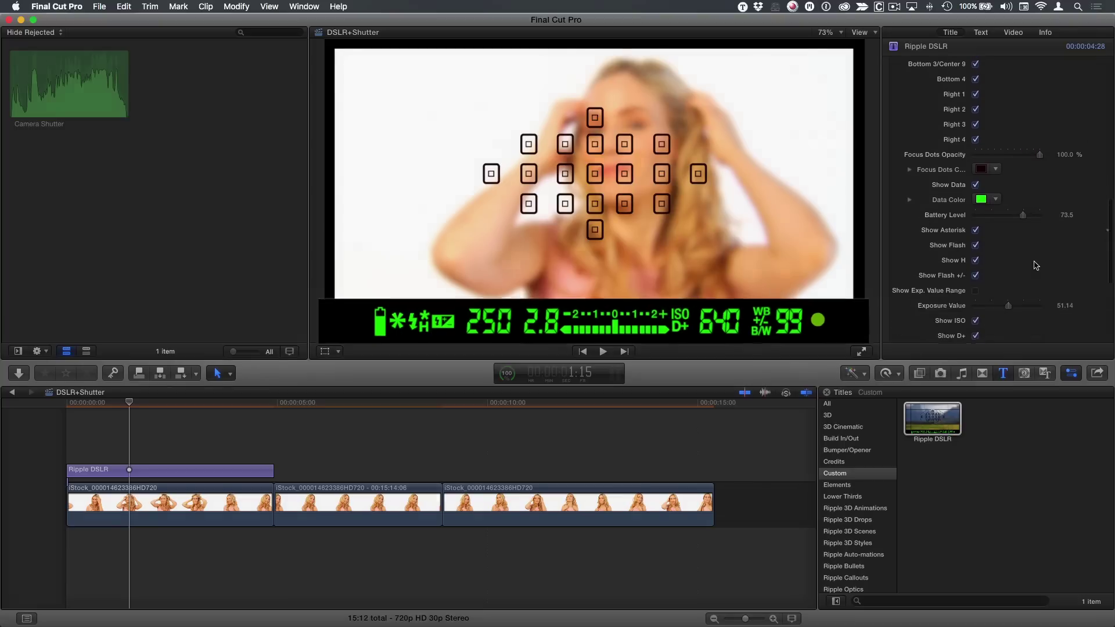
pyautogui.scroll(-6, 925, 251)
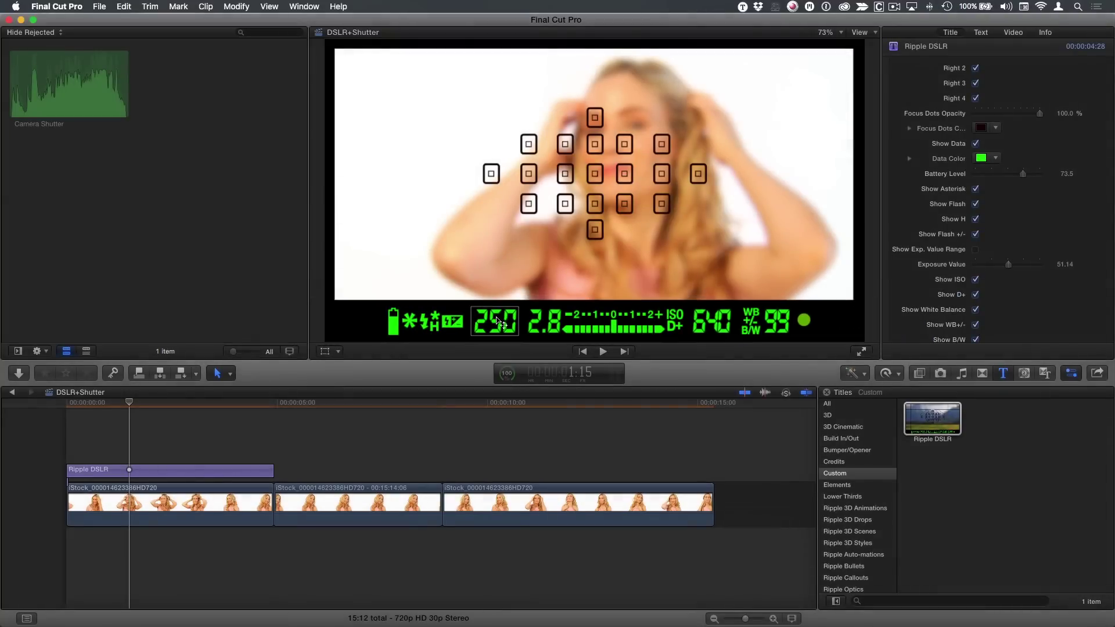
# - Change the viewfinder's shutter speed reading from 250 to 125
pyautogui.doubleClick(497, 321)
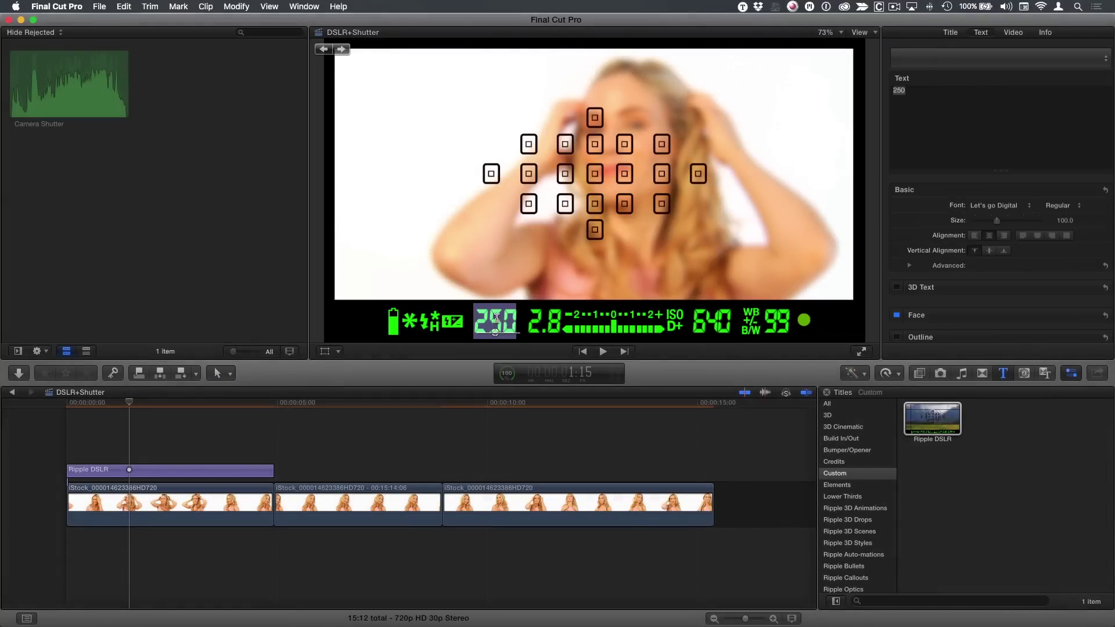
pyautogui.press('BackSpace')
pyautogui.write('125')
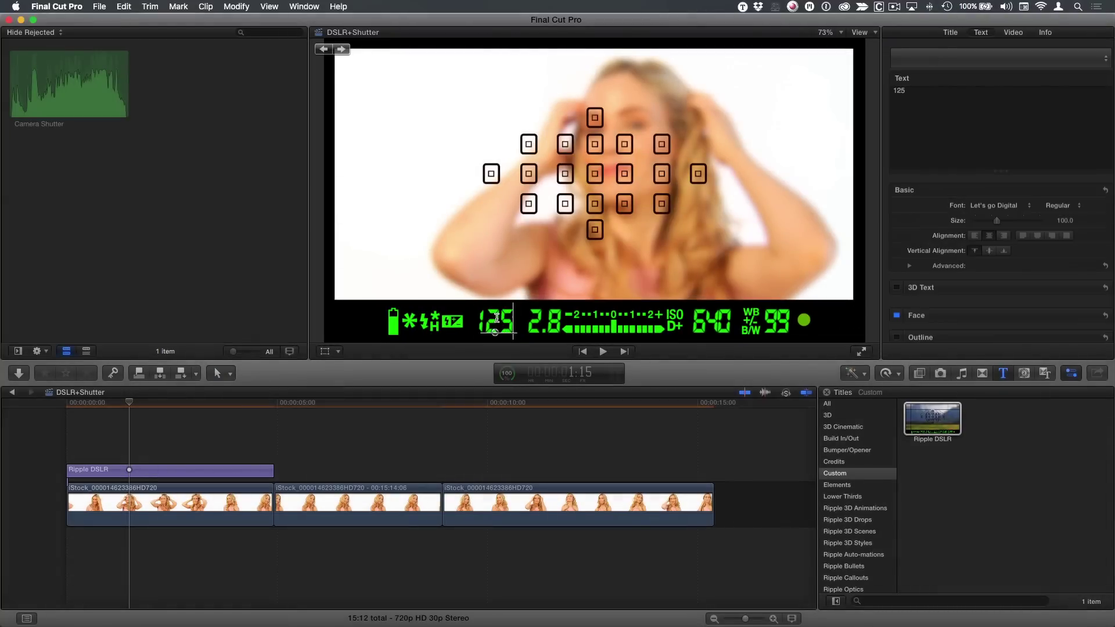
# - Replace the 2.8 aperture reading with 4.0 and finish text editing
pyautogui.doubleClick(546, 323)
pyautogui.doubleClick(547, 322)
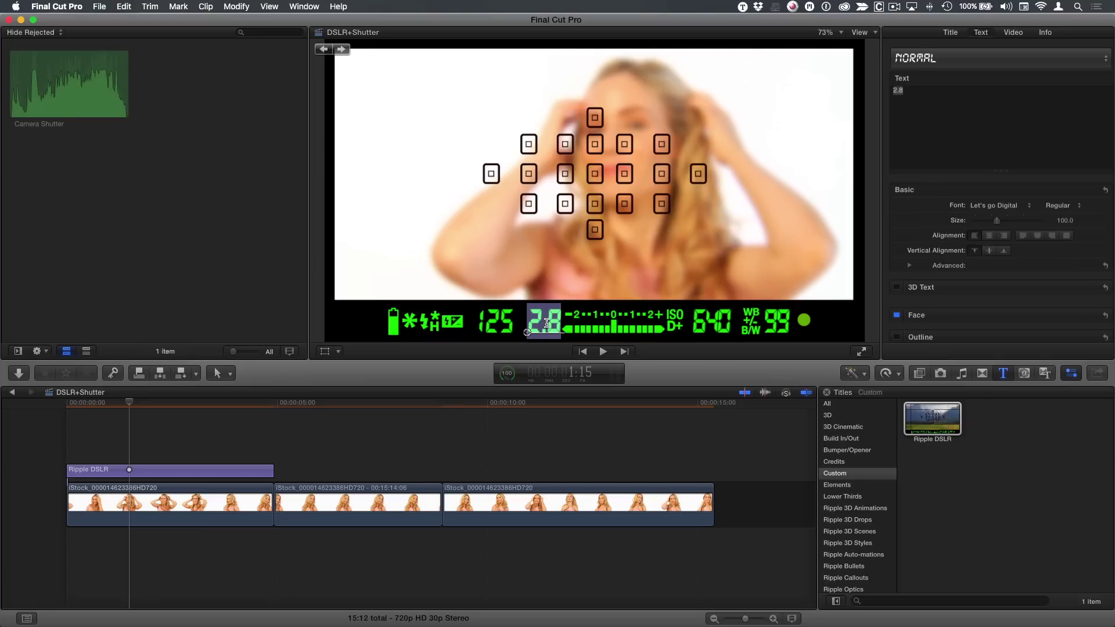
pyautogui.write('4.0')
pyautogui.press('Escape')
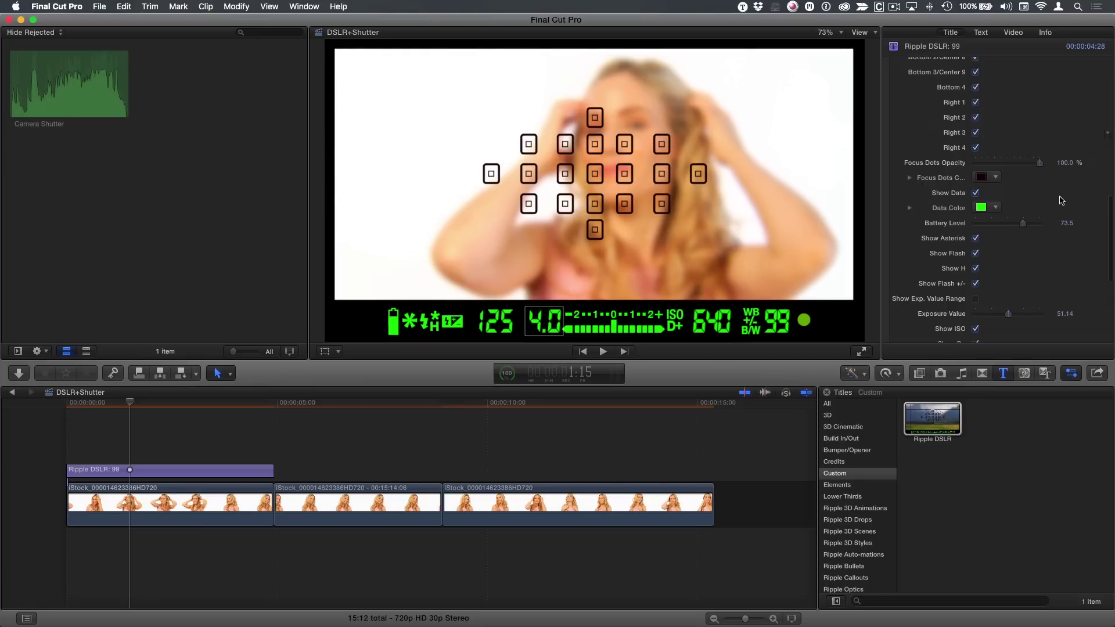
# - Turn the camera data bar back on and hide its asterisk
pyautogui.click(976, 193)
pyautogui.scroll(-3, 1039, 198)
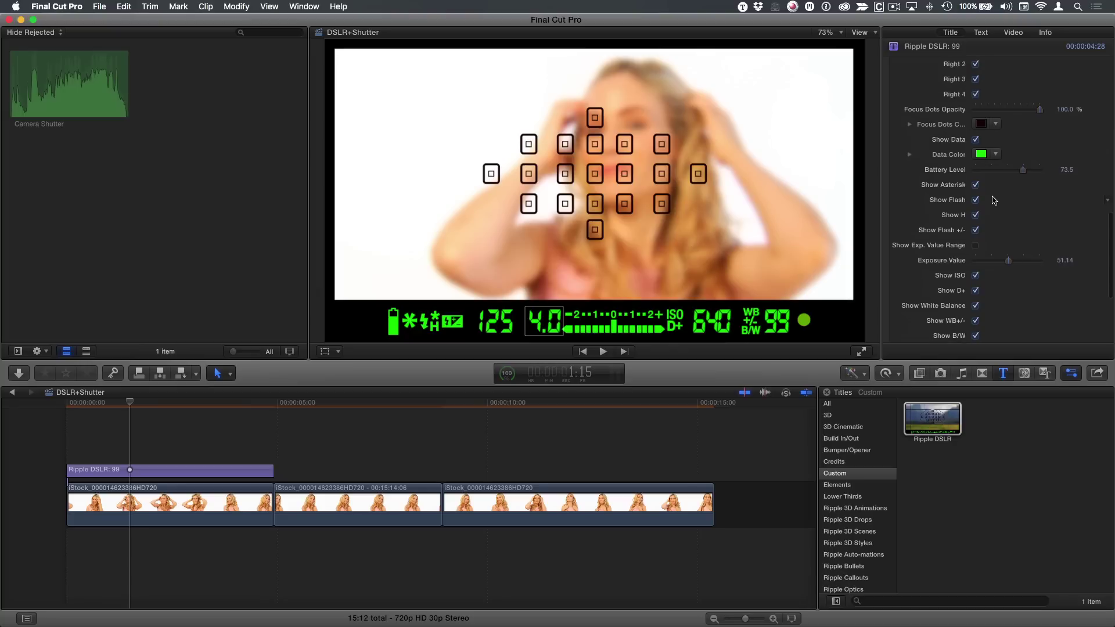
pyautogui.click(975, 186)
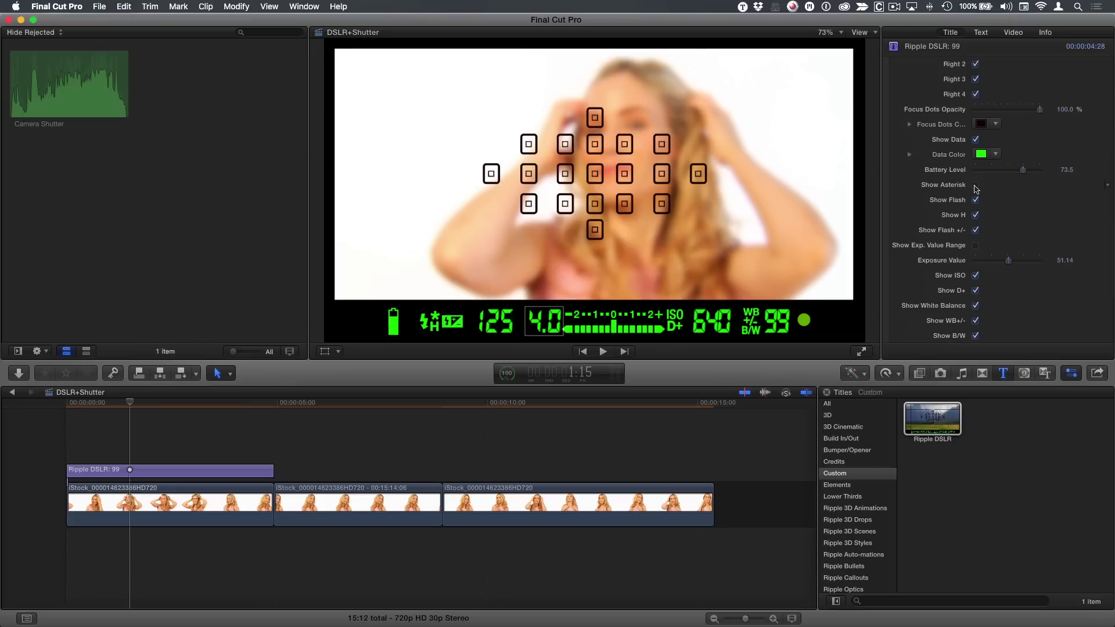
# - Lower the Exposure Value to 49.39 and reduce the Battery Level
pyautogui.scroll(-3, 988, 203)
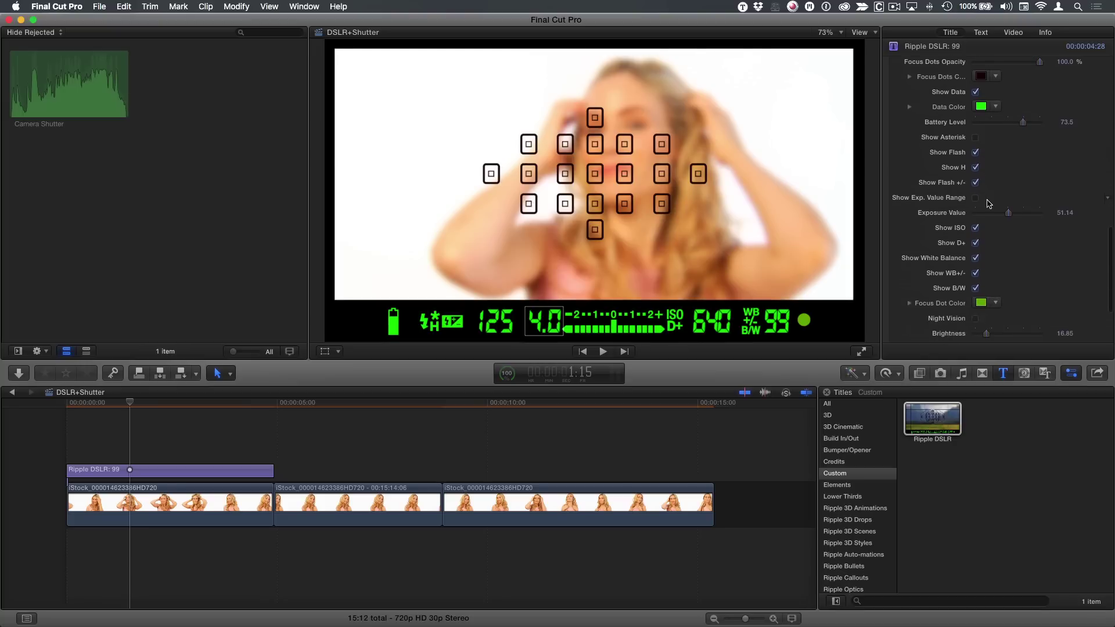
pyautogui.moveTo(1009, 214); pyautogui.dragTo(1006, 219)
pyautogui.moveTo(1023, 124)
pyautogui.mouseDown()
pyautogui.moveTo(977, 126)
pyautogui.moveTo(1020, 128)
pyautogui.mouseUp()
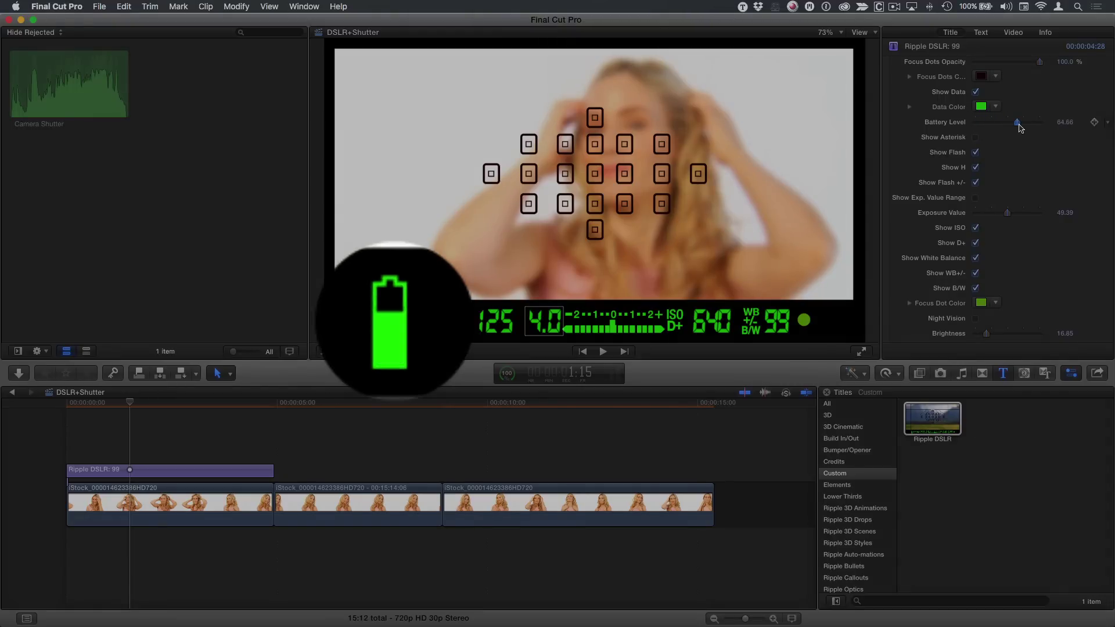
# - Preview the Night Vision look, then switch it back off
pyautogui.scroll(-3, 1083, 204)
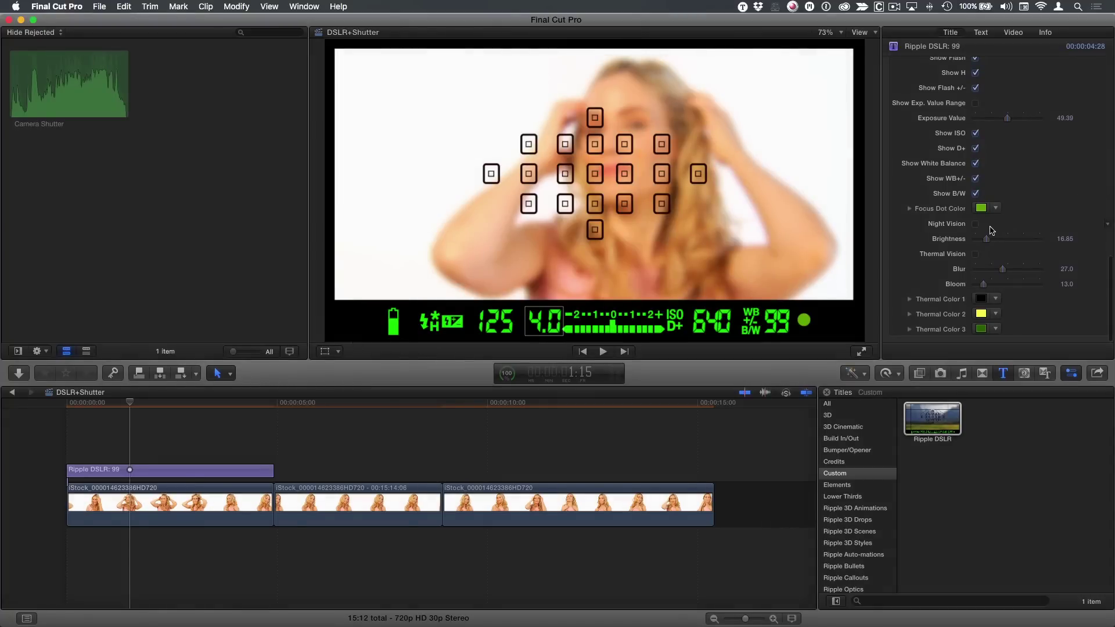
pyautogui.click(976, 225)
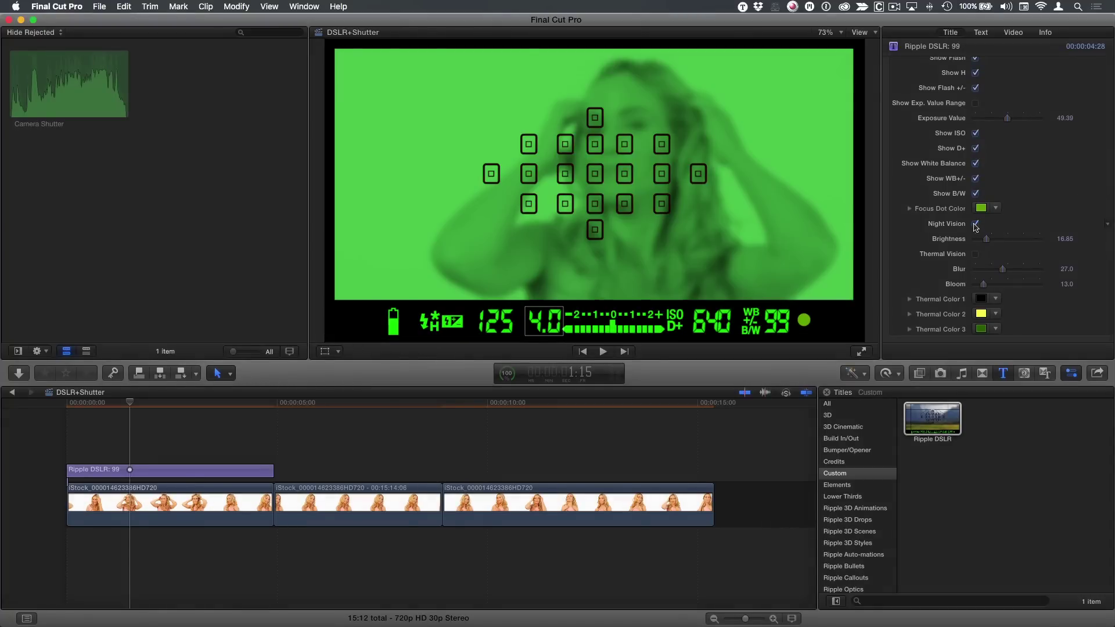
pyautogui.click(975, 224)
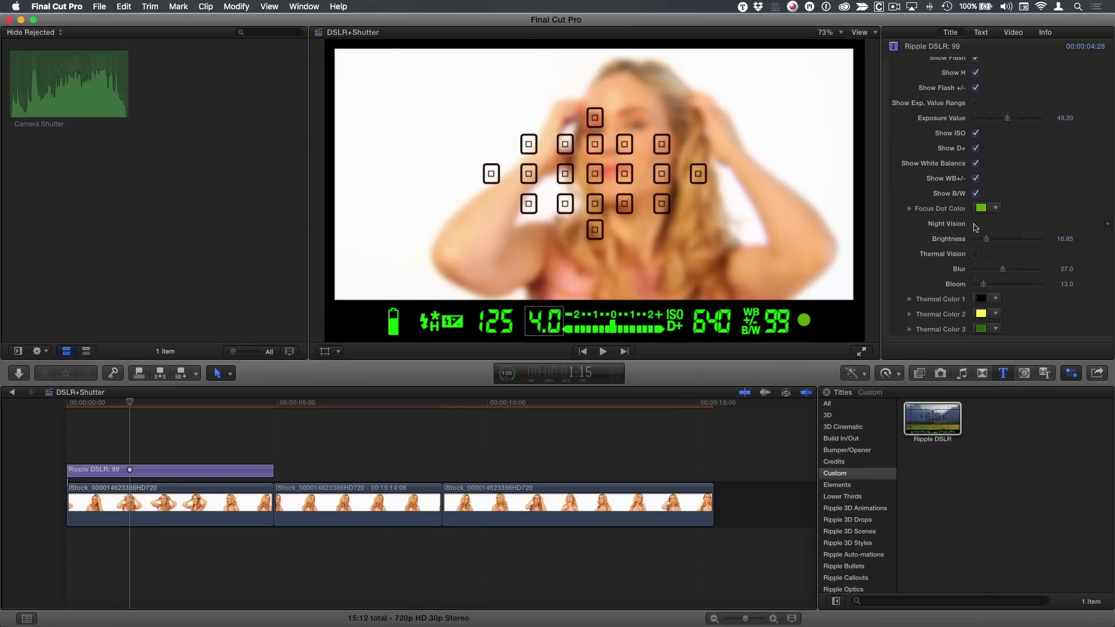
# - Place a Ripple Shutter transition between the first two clips with the Camera Shutter sound beneath
pyautogui.click(981, 376)
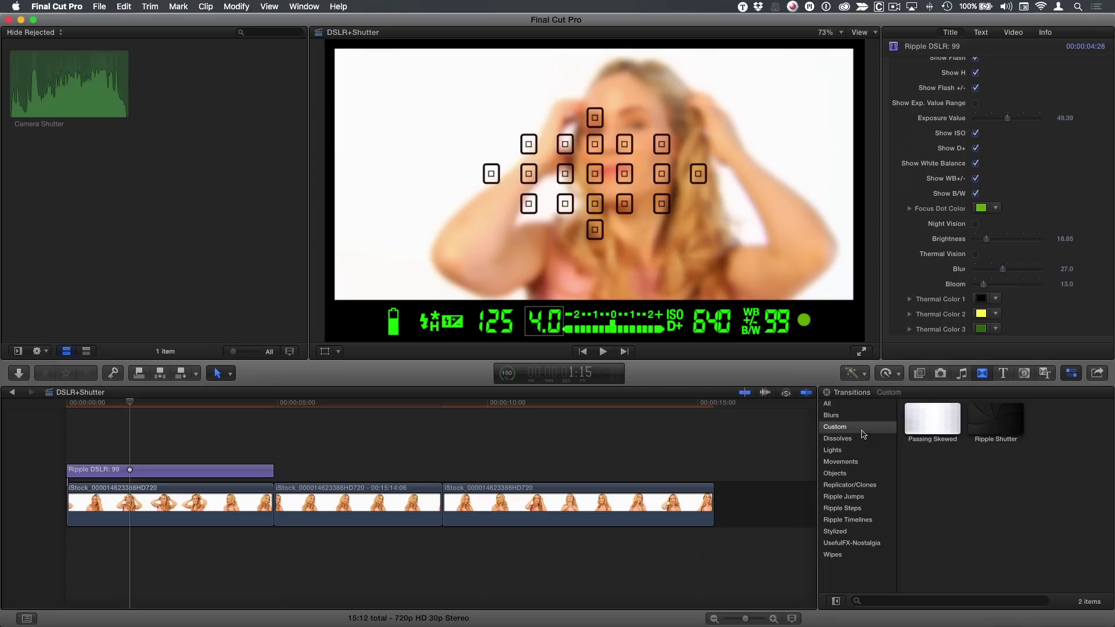
pyautogui.moveTo(999, 430); pyautogui.dragTo(252, 469)
pyautogui.click(253, 406)
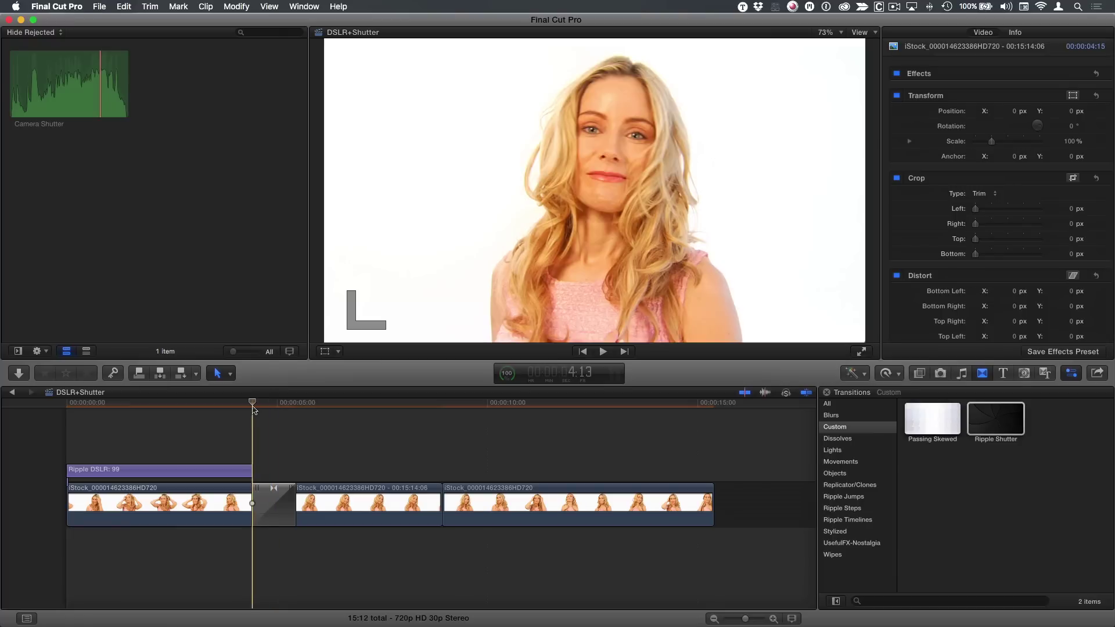
pyautogui.moveTo(53, 90); pyautogui.dragTo(262, 543)
pyautogui.click(66, 405)
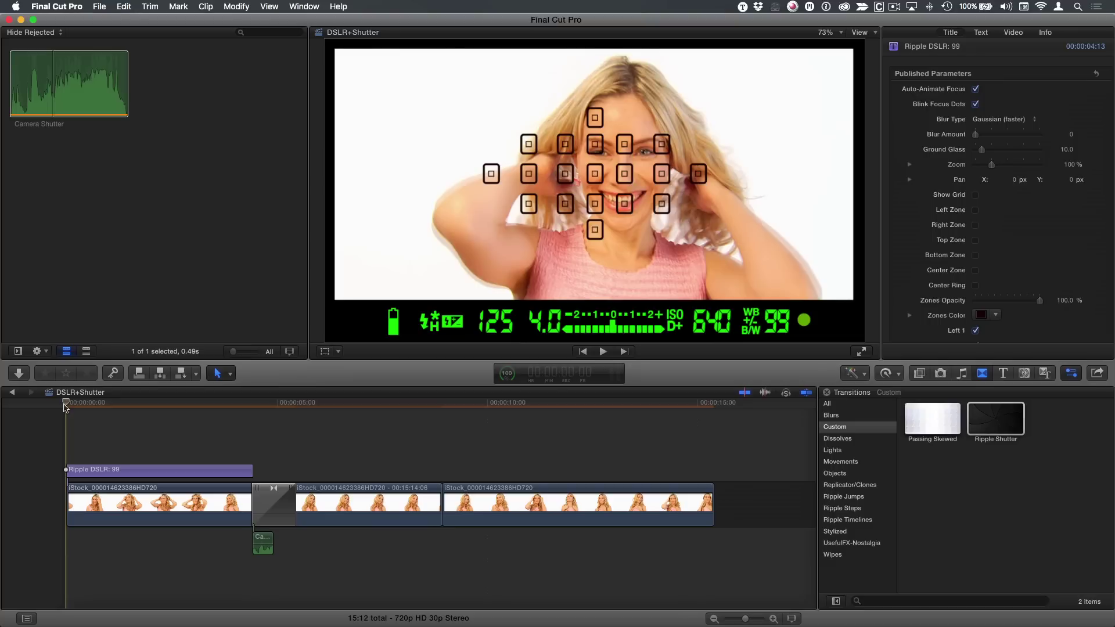
pyautogui.press('space')
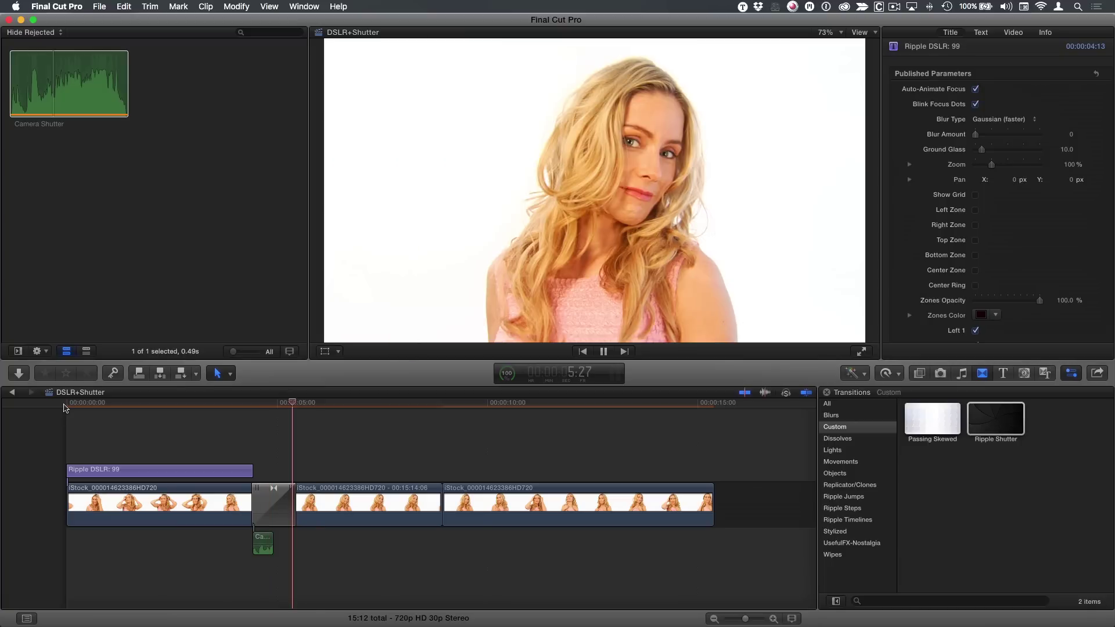
pyautogui.press('space')
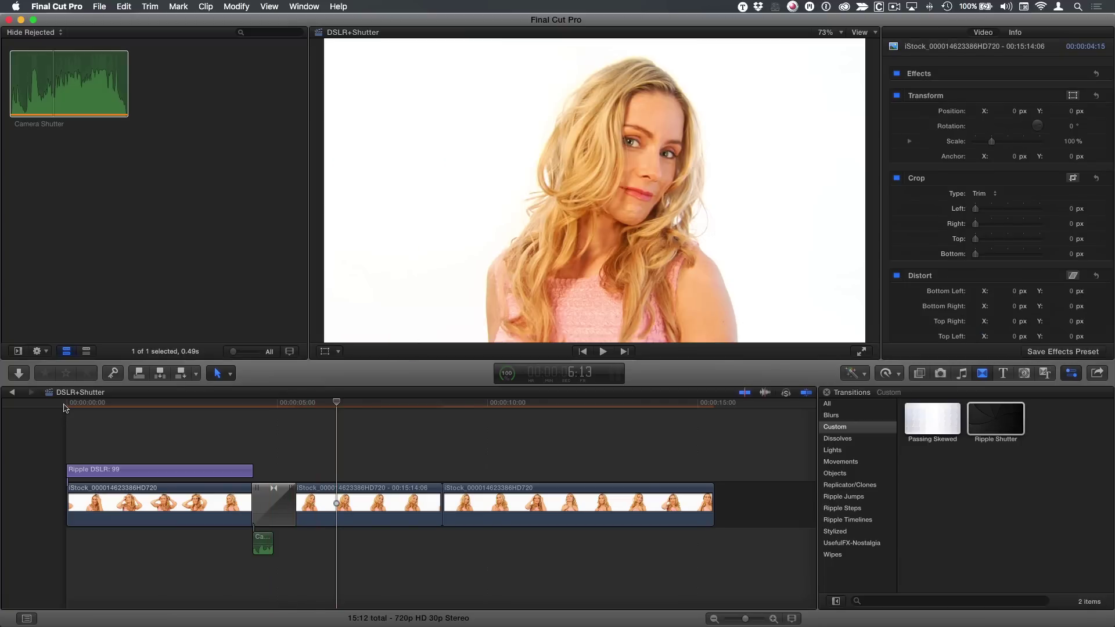
pyautogui.click(267, 406)
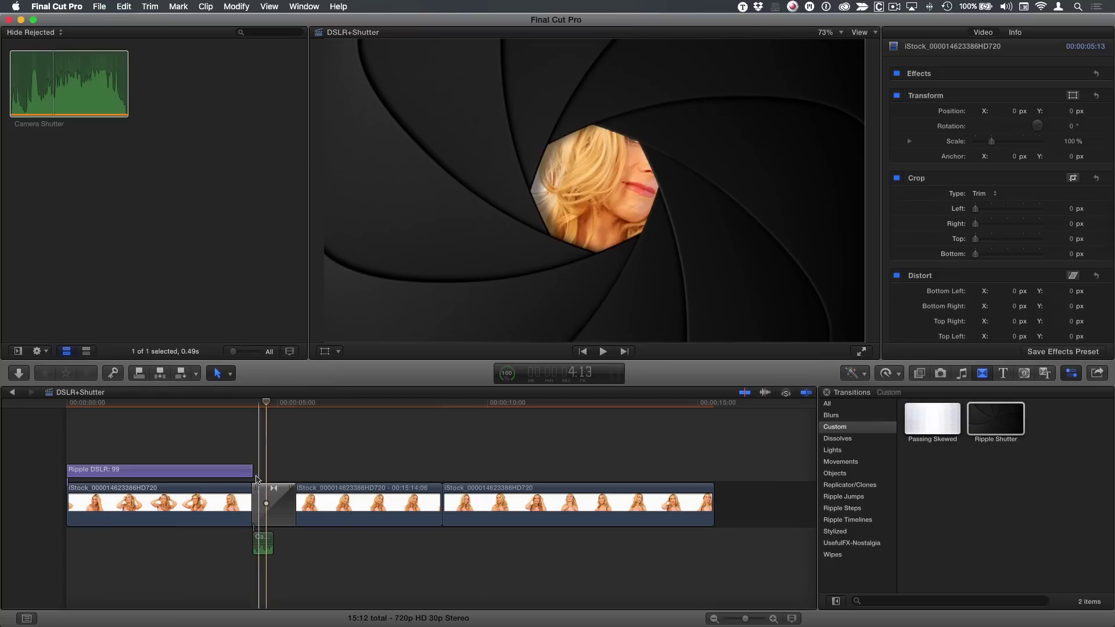
# - Lower the Ripple Shutter transition's Shutter Contrast from 0.72 to 0.69
pyautogui.click(269, 510)
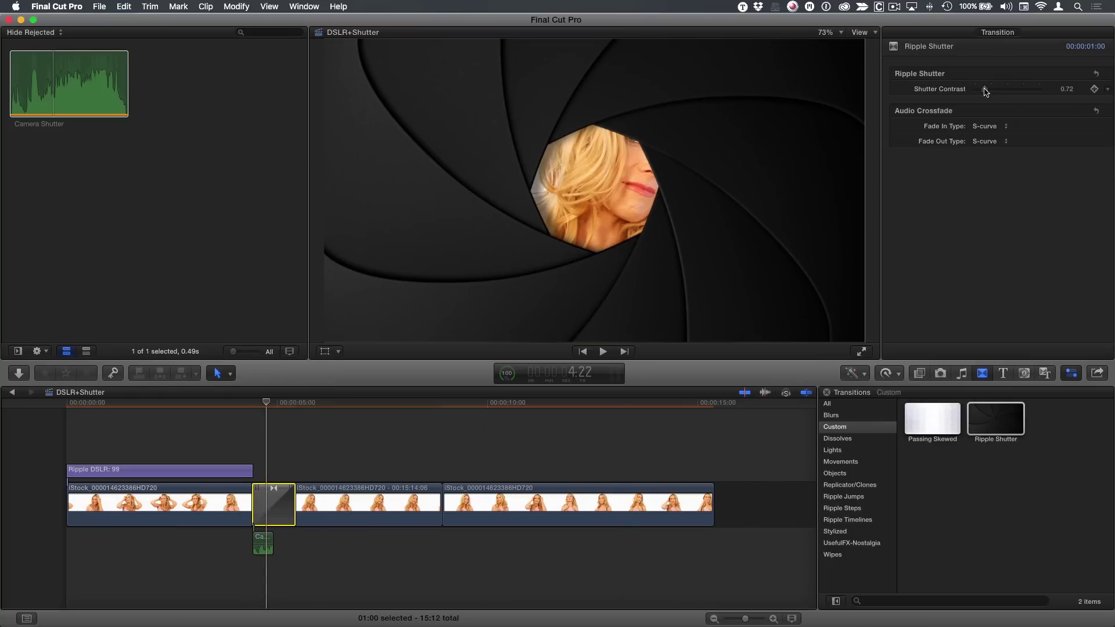
pyautogui.moveTo(985, 91)
pyautogui.mouseDown()
pyautogui.moveTo(1045, 93)
pyautogui.moveTo(973, 95)
pyautogui.moveTo(985, 91)
pyautogui.mouseUp()
pyautogui.click(281, 403)
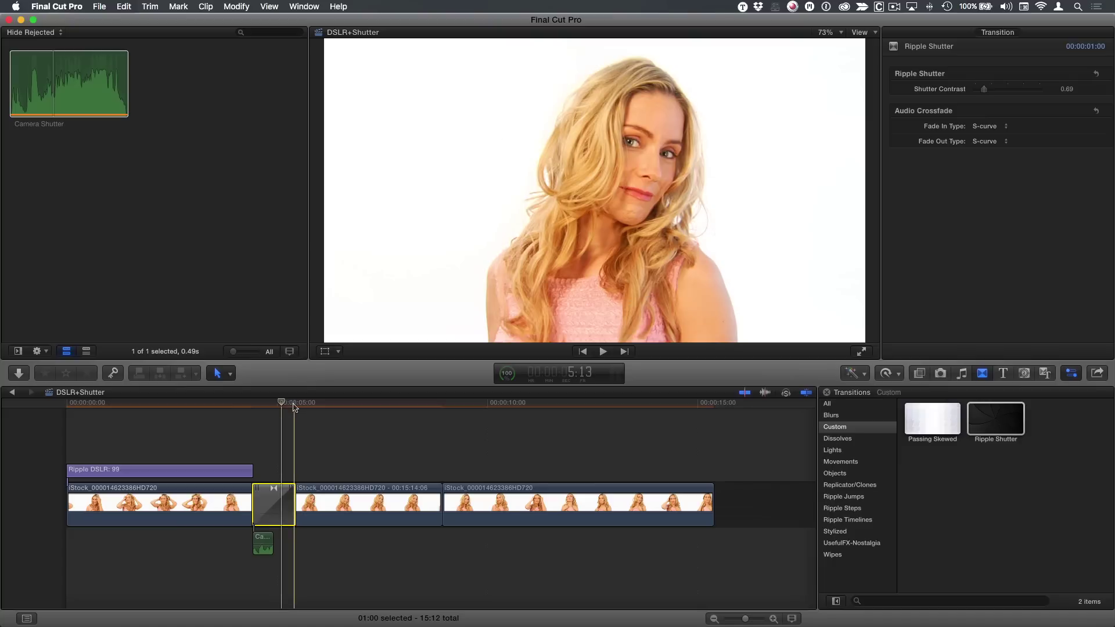
pyautogui.click(302, 404)
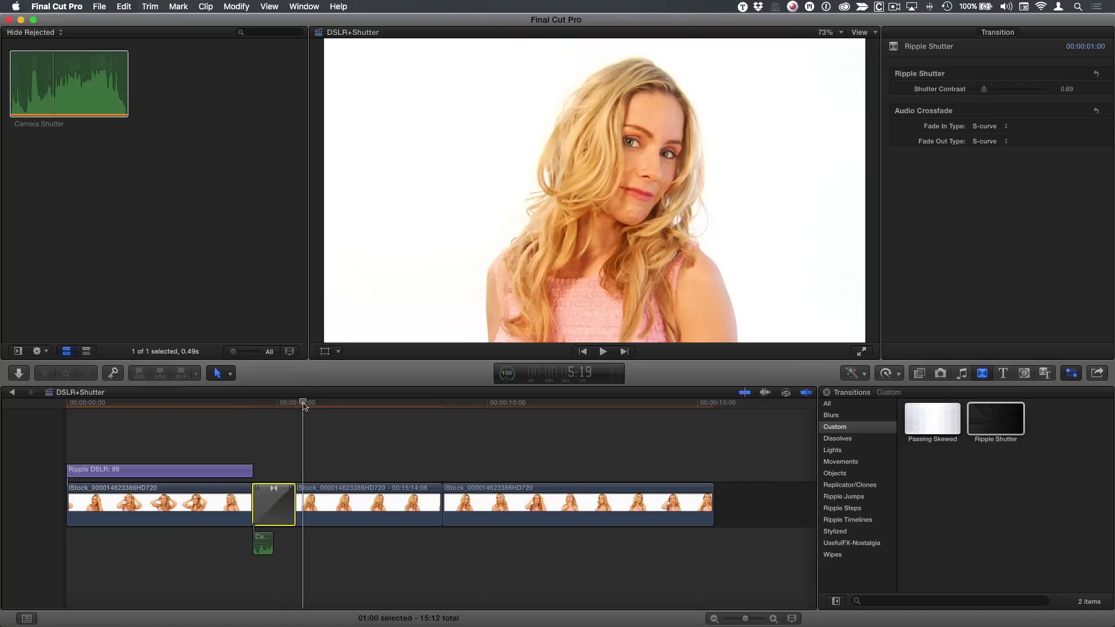